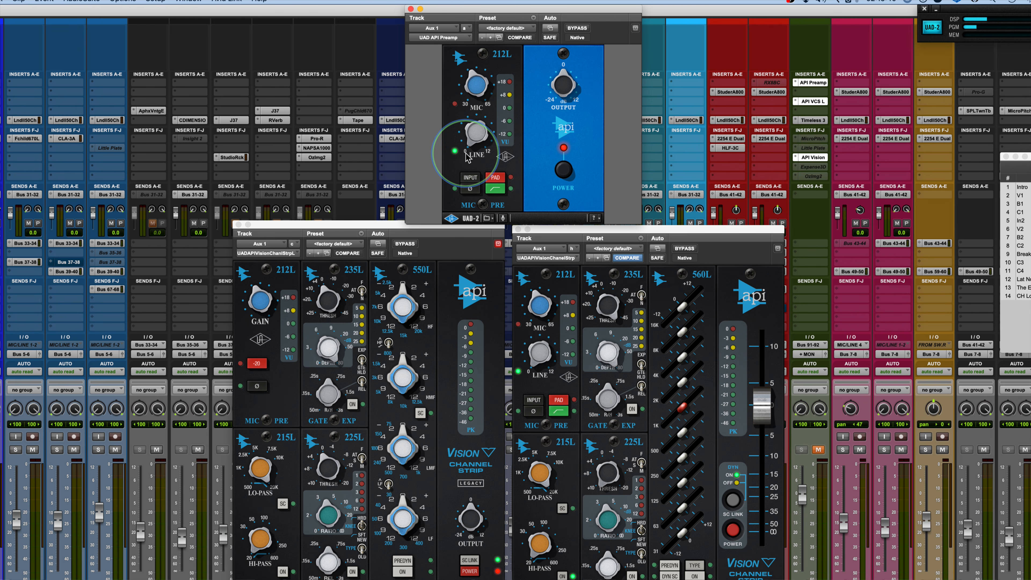
Toggle the API Preamp's pad, low-cut filter and mic/line input, restoring their original settings
{"action": "left_click", "coordinate": [496, 179]}
{"action": "left_click", "coordinate": [496, 178]}
{"action": "left_click", "coordinate": [495, 186]}
{"action": "left_click", "coordinate": [495, 187]}
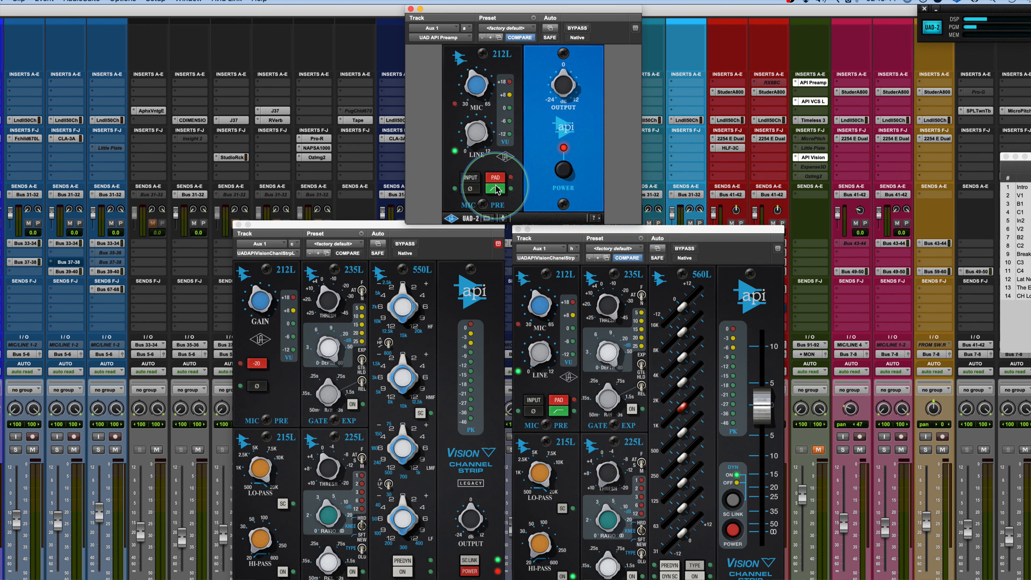
{"action": "left_click", "coordinate": [470, 179]}
{"action": "left_click", "coordinate": [470, 179]}
{"action": "left_click", "coordinate": [469, 179]}
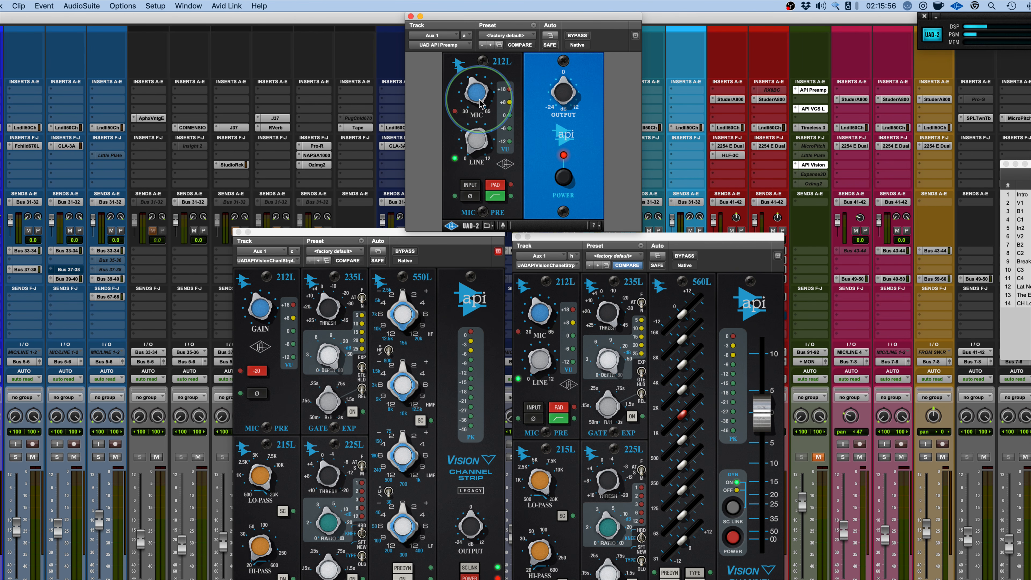
Close the API Preamp window and arrange the two Vision Channel Strip windows side by side
{"action": "left_click", "coordinate": [411, 16]}
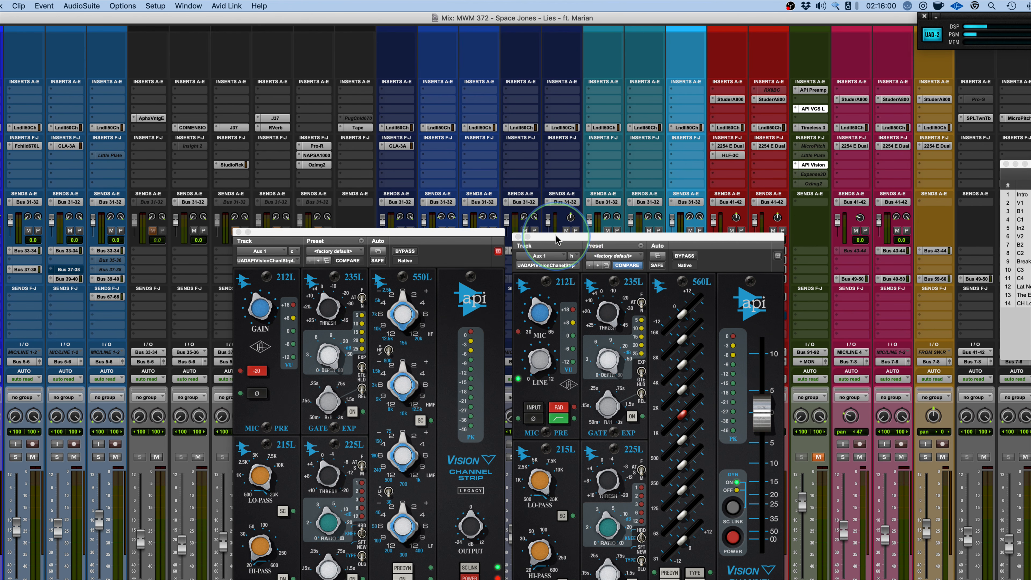
{"action": "left_click_drag", "start_coordinate": [556, 239], "coordinate": [557, 213]}
{"action": "left_click_drag", "start_coordinate": [483, 236], "coordinate": [483, 142]}
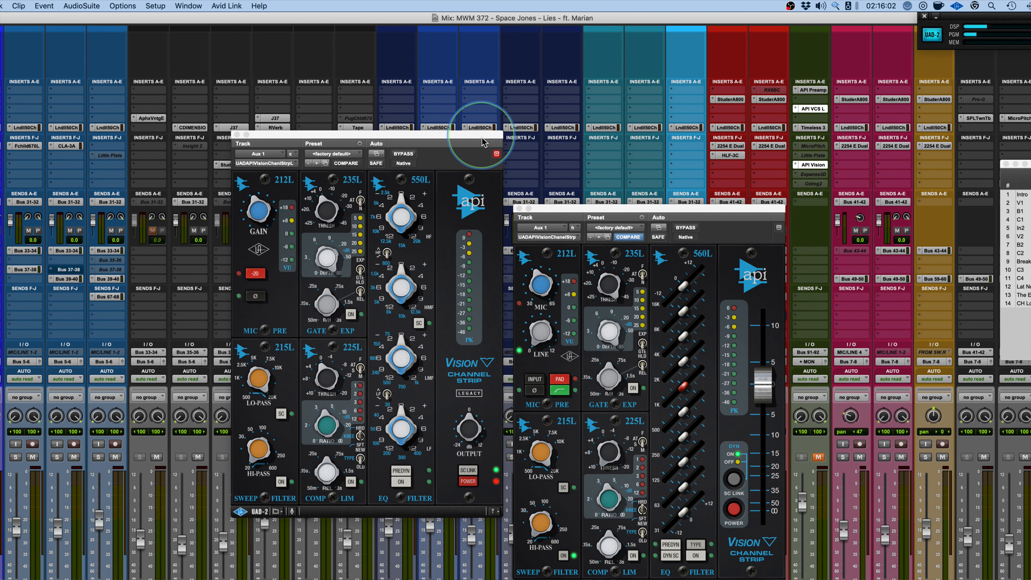
{"action": "left_click_drag", "start_coordinate": [579, 215], "coordinate": [569, 143]}
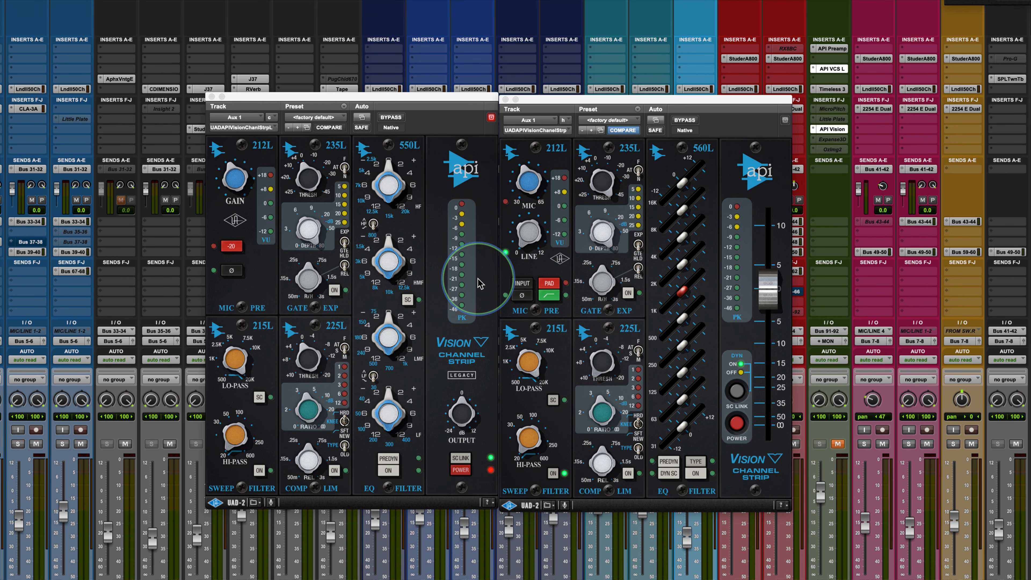
{"action": "left_click_drag", "start_coordinate": [613, 100], "coordinate": [622, 98]}
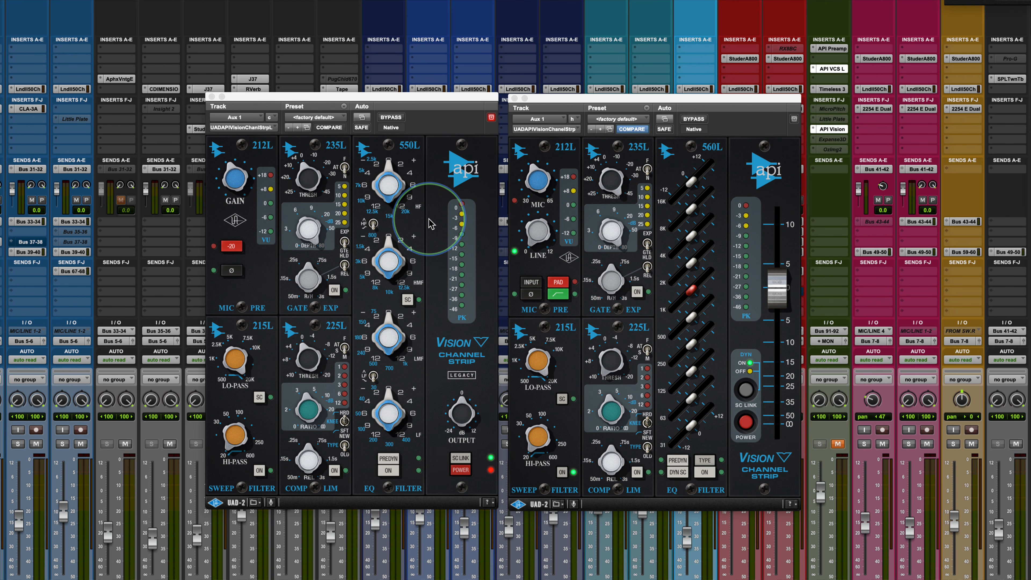
{"action": "left_click_drag", "start_coordinate": [612, 99], "coordinate": [604, 100]}
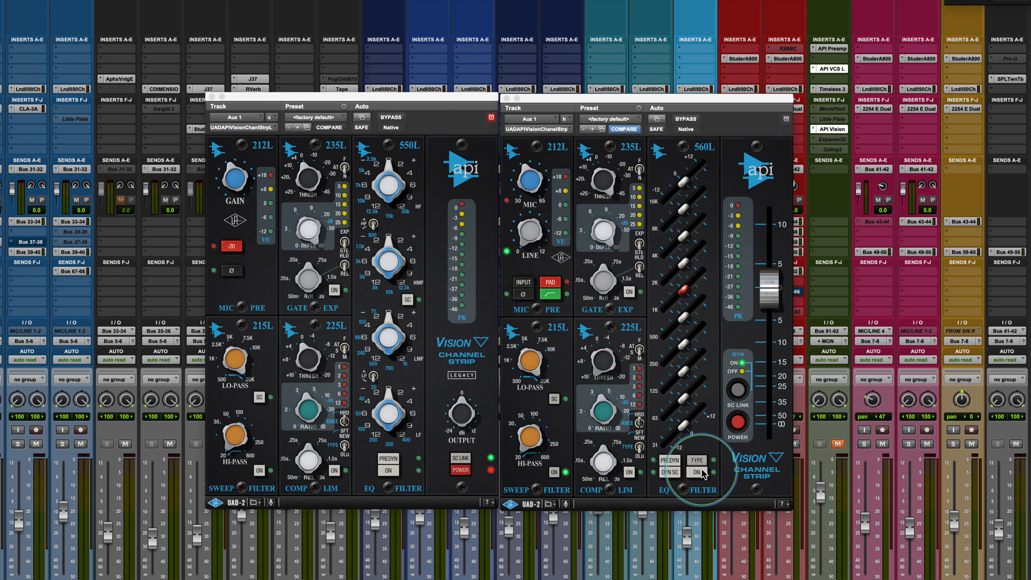
Switch the non-legacy Vision Channel Strip's EQ to the 550L and line up the legacy strip's window with it
{"action": "left_click", "coordinate": [698, 461]}
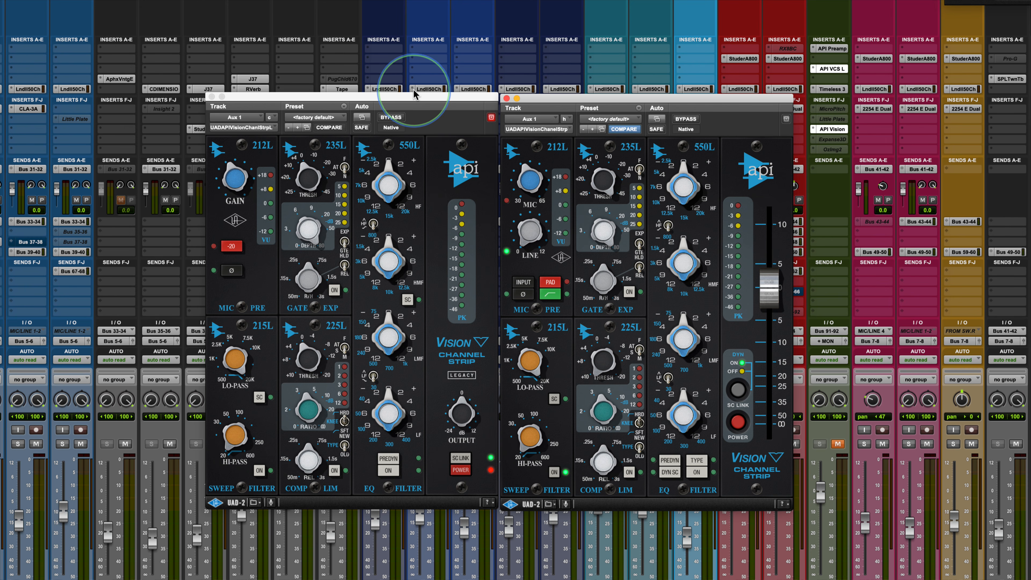
{"action": "left_click_drag", "start_coordinate": [417, 97], "coordinate": [415, 99]}
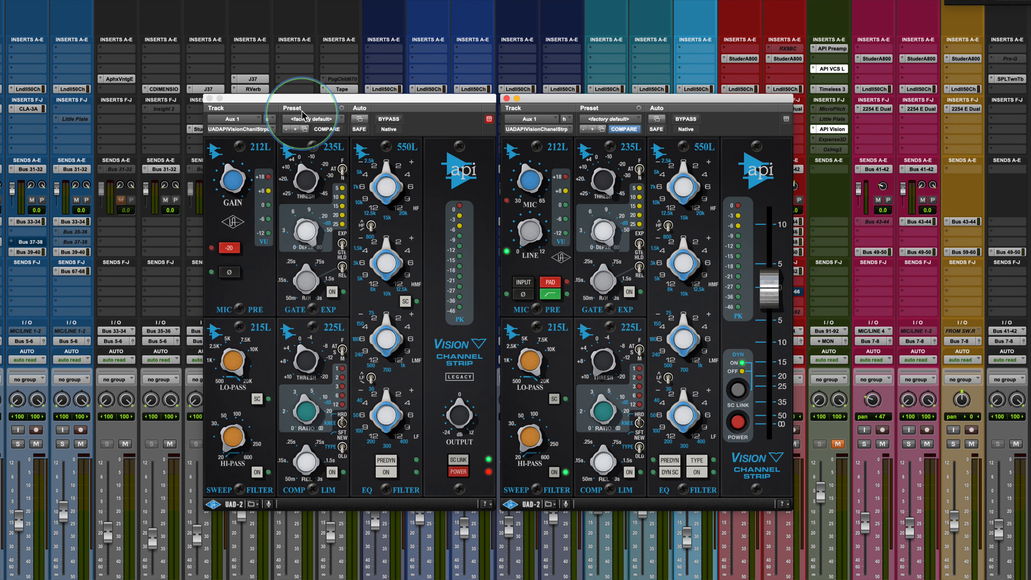
Close the legacy Vision Channel Strip window and reposition the remaining strip over the middle of the mixer
{"action": "left_click", "coordinate": [209, 99]}
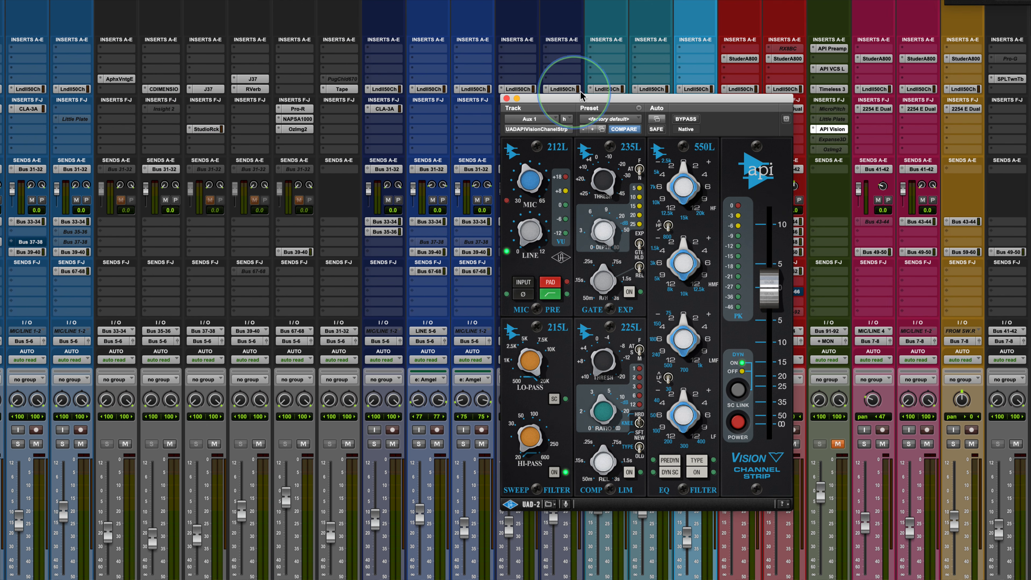
{"action": "left_click_drag", "start_coordinate": [613, 101], "coordinate": [470, 87]}
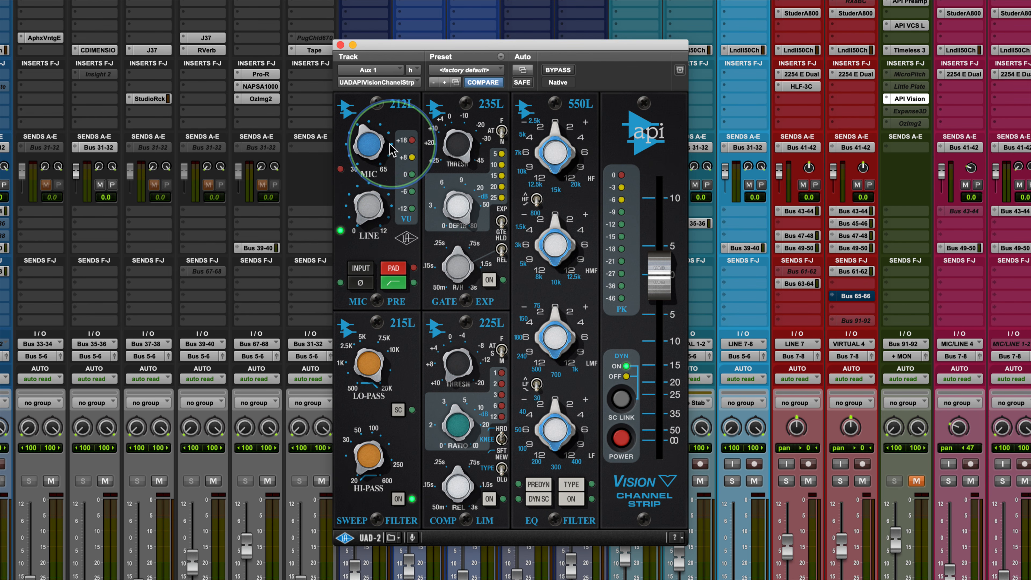
Toggle the 212L preamp's input between line and mic, and its pad on and off
{"action": "left_click", "coordinate": [363, 269]}
{"action": "left_click", "coordinate": [362, 269]}
{"action": "left_click", "coordinate": [362, 269]}
{"action": "left_click", "coordinate": [363, 269]}
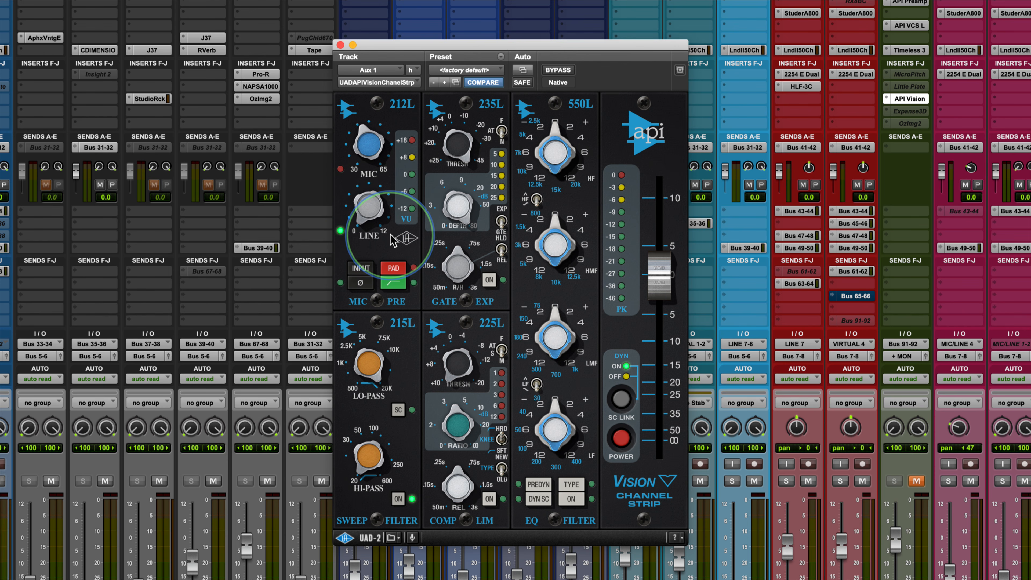
{"action": "left_click", "coordinate": [394, 268]}
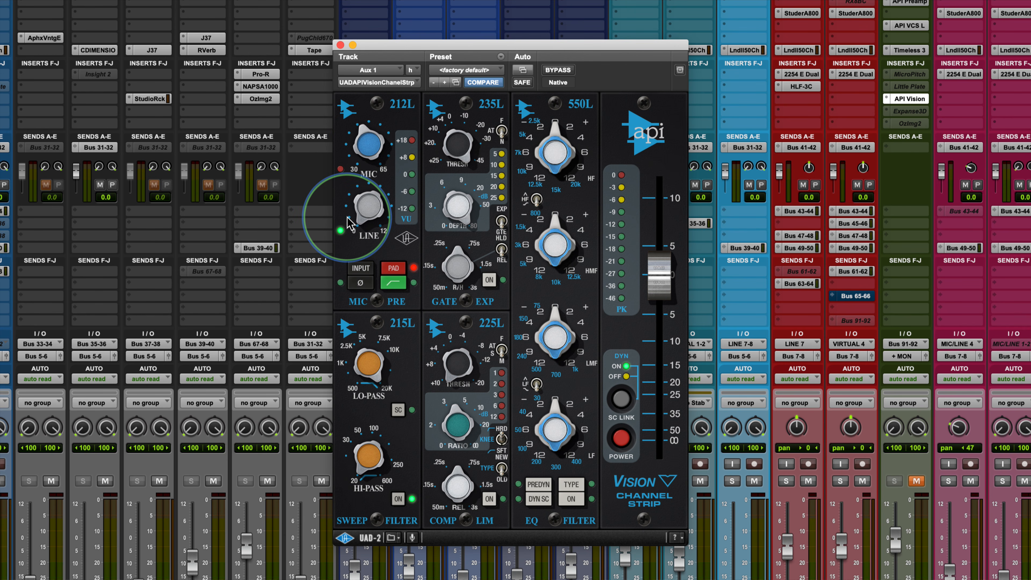
{"action": "left_click", "coordinate": [360, 269]}
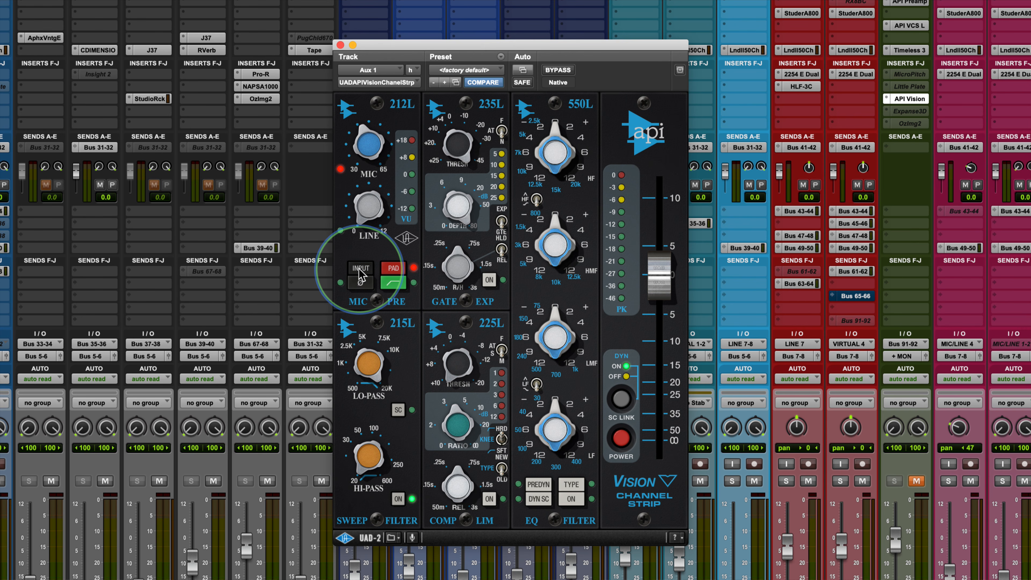
{"action": "left_click", "coordinate": [360, 270]}
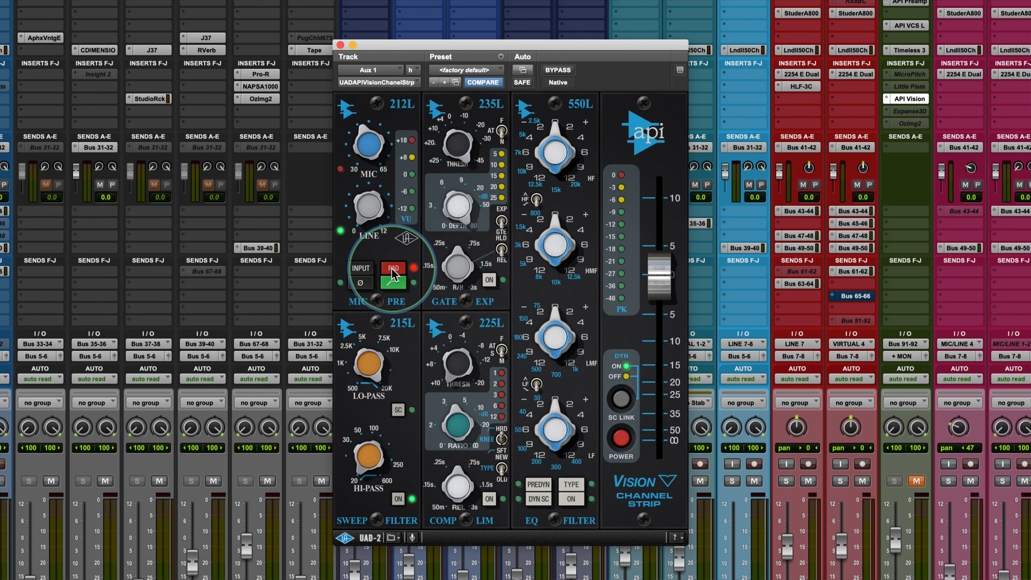
{"action": "left_click", "coordinate": [392, 271]}
Toggle the 212L preamp's low-cut filter and polarity invert on and back off
{"action": "left_click", "coordinate": [394, 283]}
{"action": "left_click", "coordinate": [393, 289]}
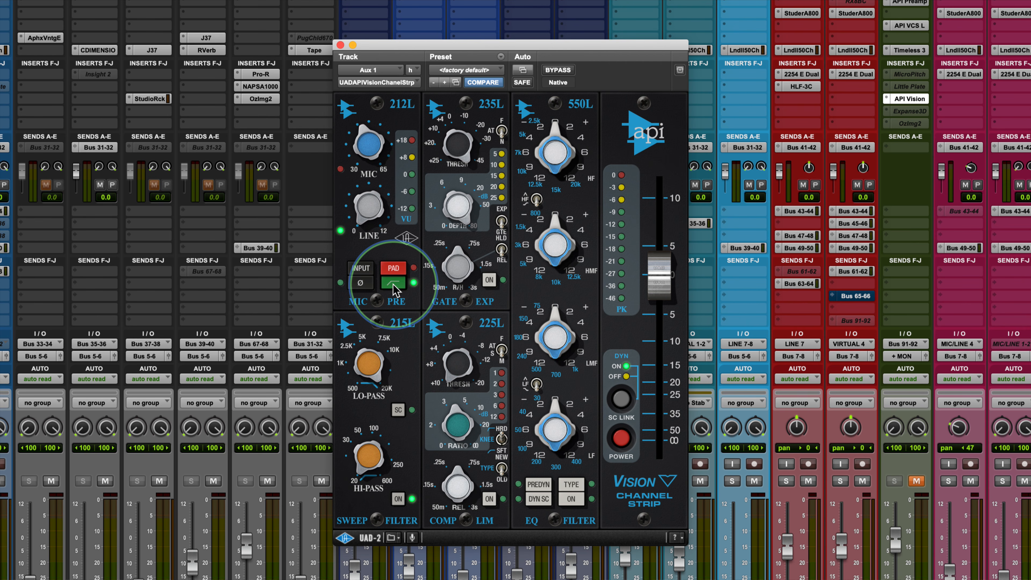
{"action": "left_click", "coordinate": [394, 287]}
{"action": "left_click", "coordinate": [361, 283]}
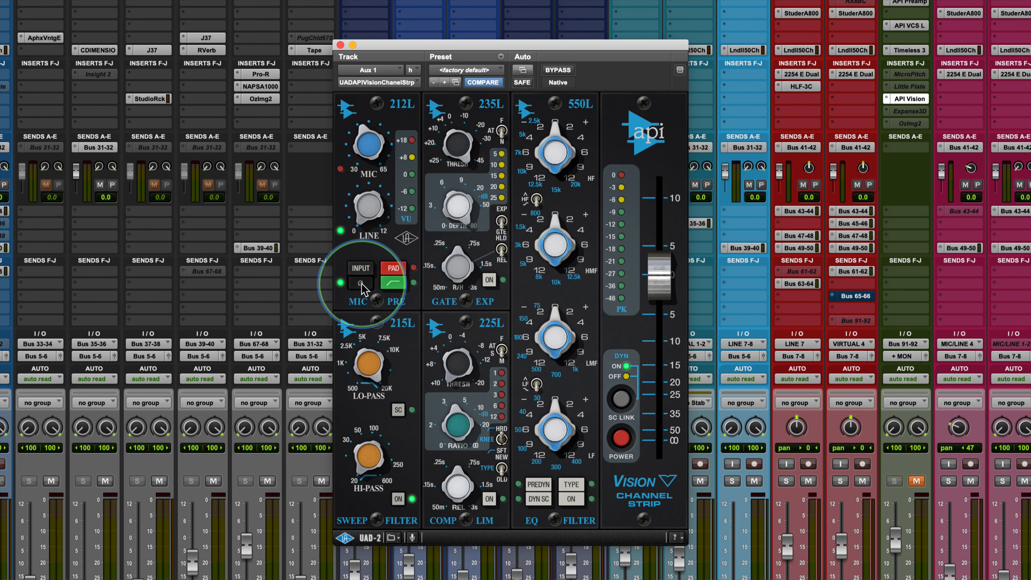
{"action": "left_click", "coordinate": [360, 286]}
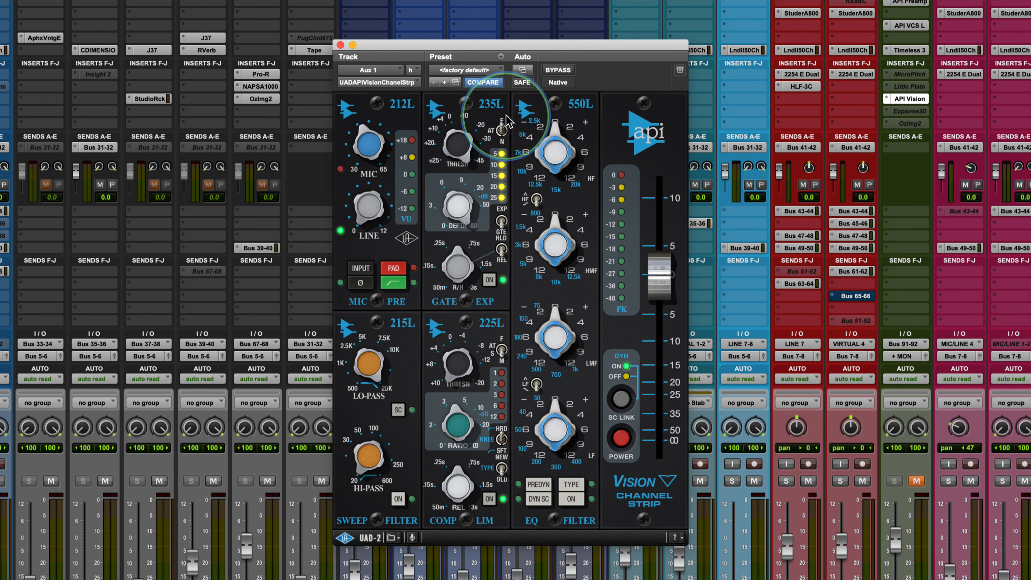
Toggle the attack switches between fast and normal on the 235L gate and fast and medium on the 225L compressor
{"action": "left_click", "coordinate": [502, 132]}
{"action": "left_click", "coordinate": [502, 135]}
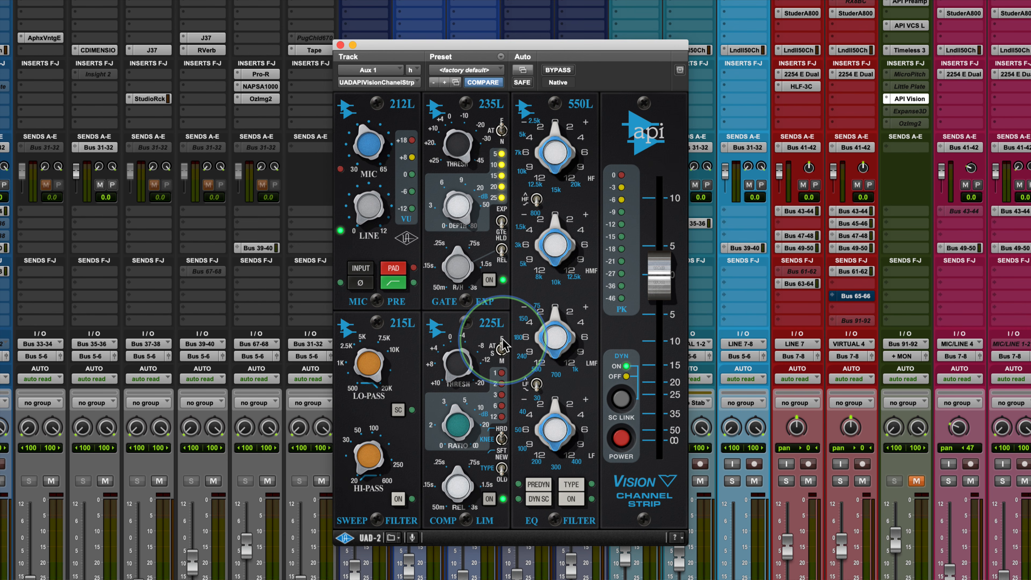
{"action": "left_click", "coordinate": [503, 350]}
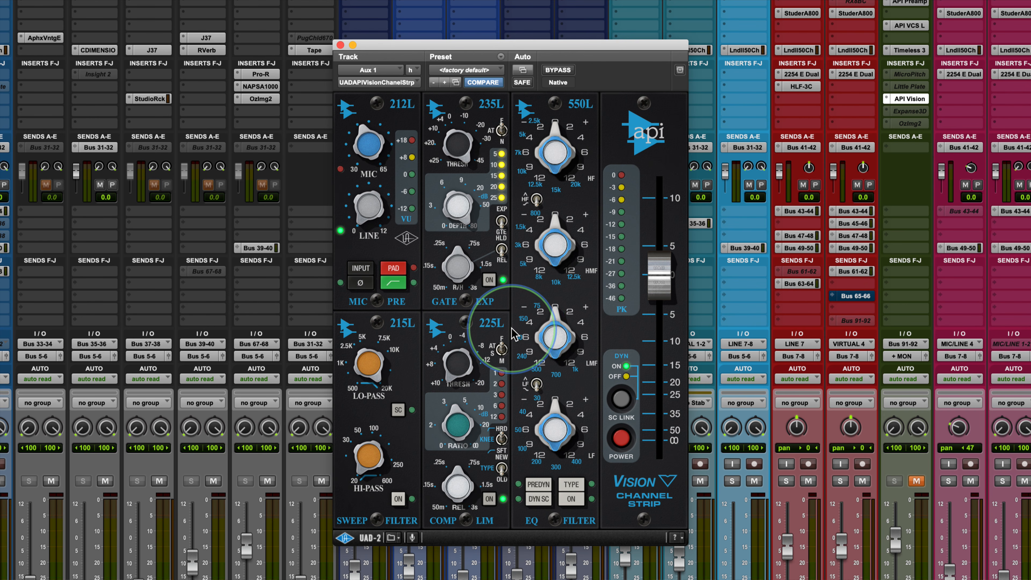
{"action": "left_click", "coordinate": [502, 350]}
{"action": "left_click", "coordinate": [501, 354]}
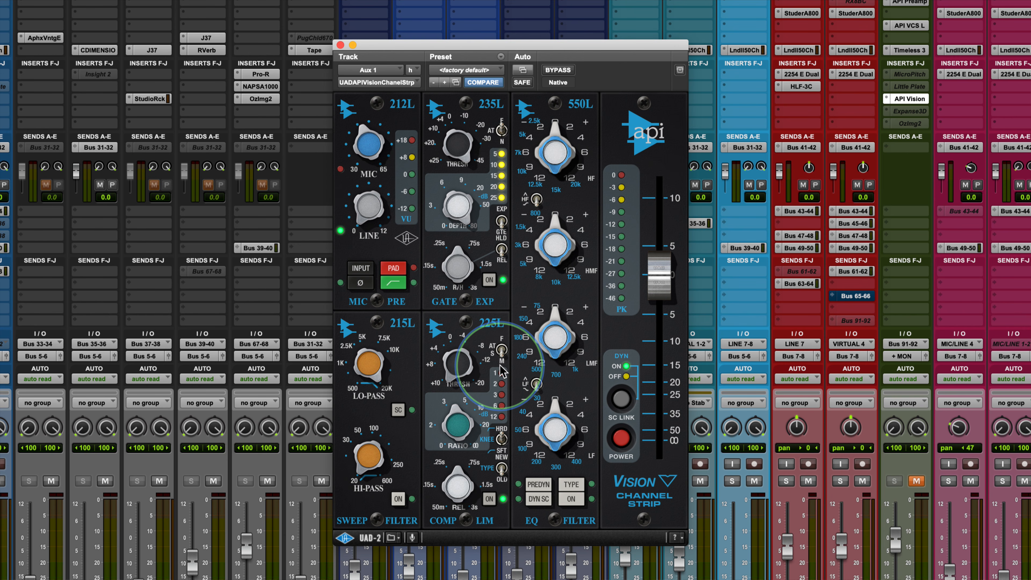
{"action": "left_click", "coordinate": [501, 365]}
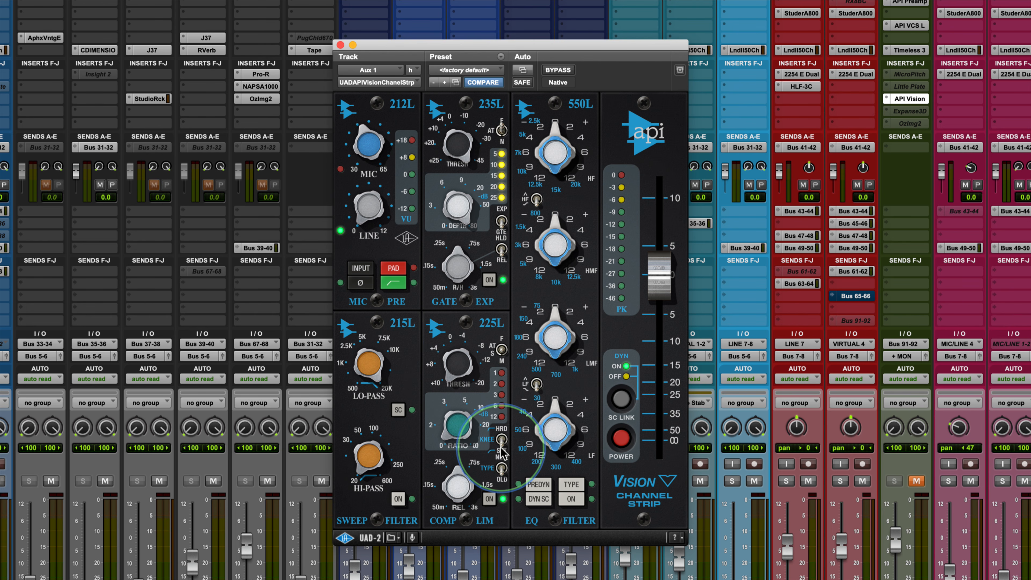
Try the 225L compressor's hard knee setting and sweep its ratio
{"action": "left_click", "coordinate": [501, 435]}
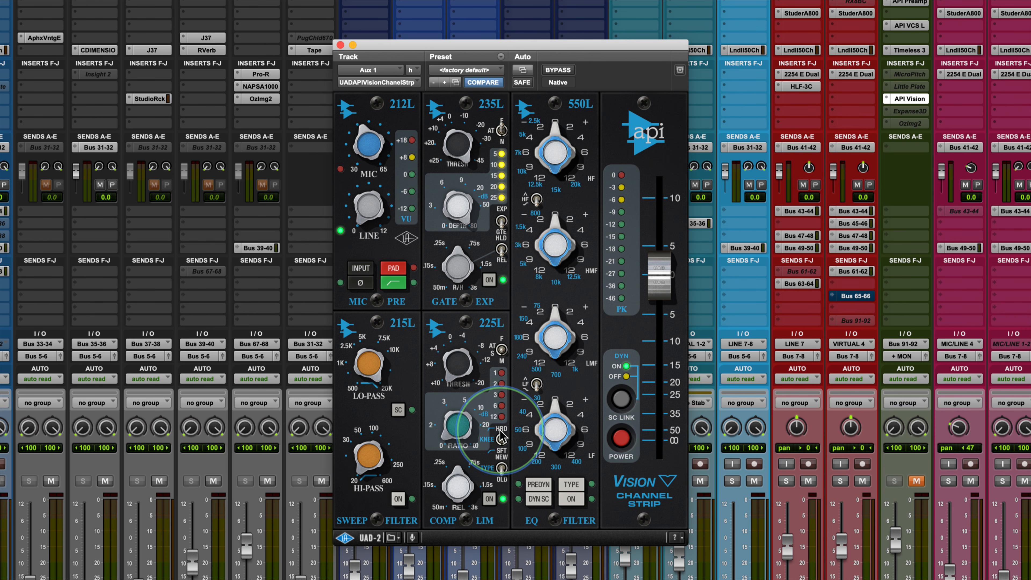
{"action": "left_click_drag", "start_coordinate": [452, 427], "coordinate": [466, 365]}
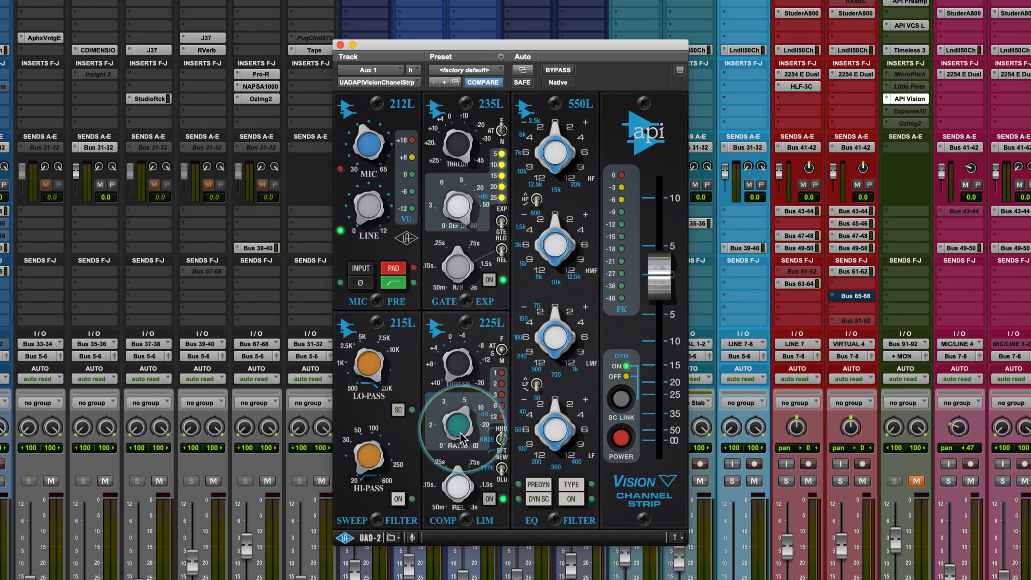
Toggle the 225L compressor's type between old and new, and sweep its release time
{"action": "left_click", "coordinate": [501, 470]}
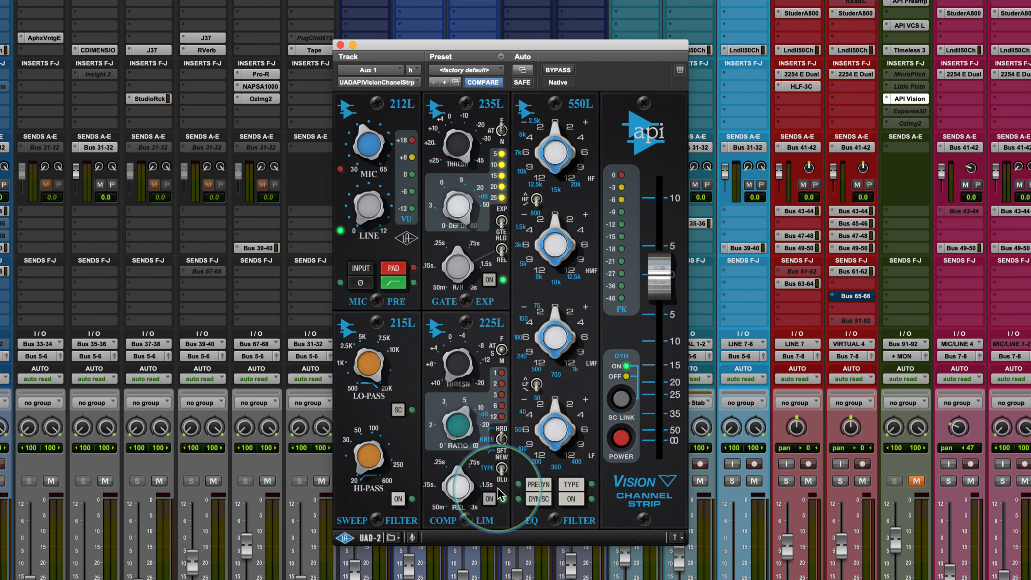
{"action": "left_click", "coordinate": [502, 465]}
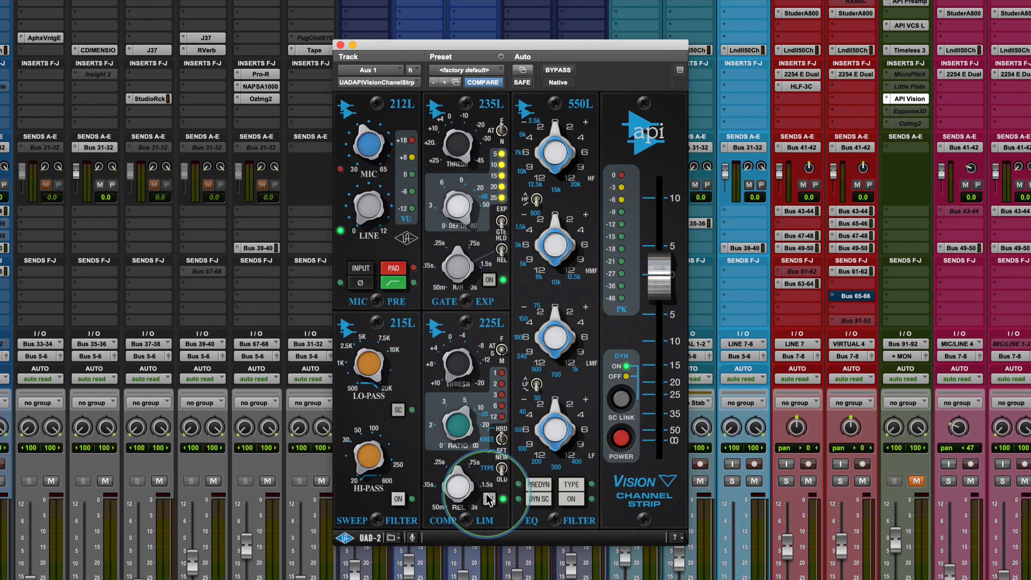
{"action": "left_click_drag", "start_coordinate": [458, 483], "coordinate": [435, 527]}
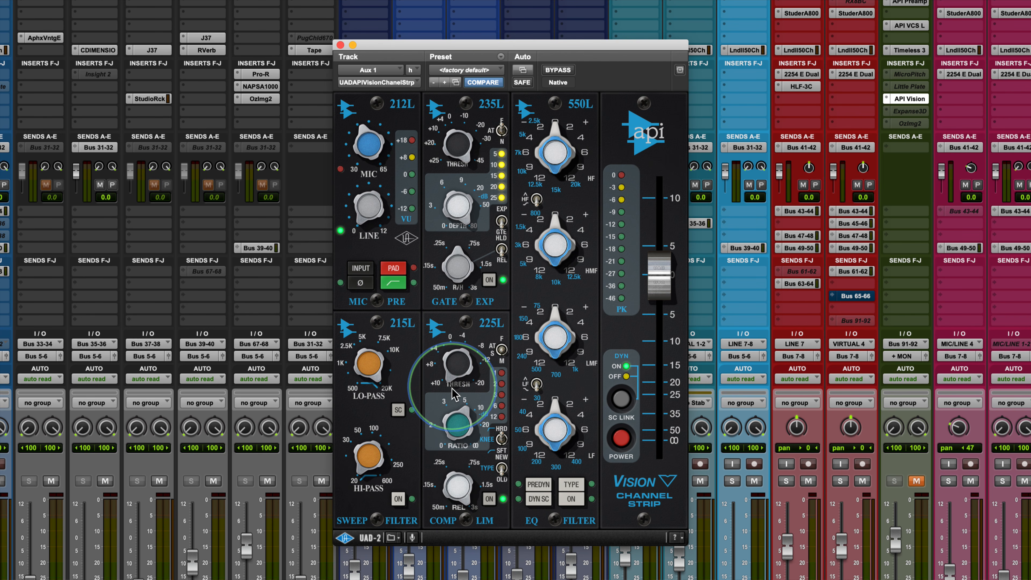
{"action": "left_click_drag", "start_coordinate": [459, 482], "coordinate": [459, 566]}
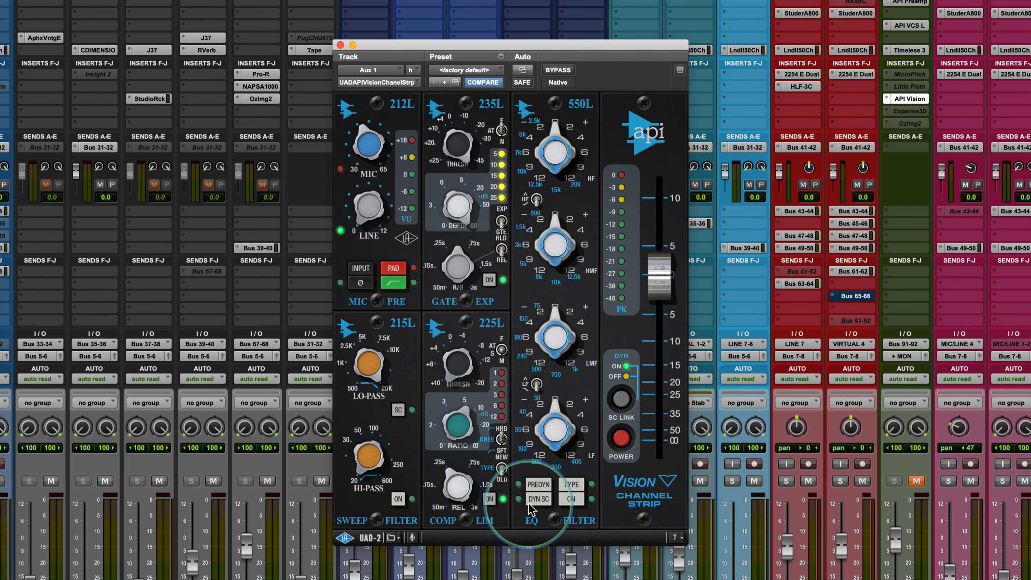
Route the channel strip's EQ ahead of the dynamics section with PREDYN, comparing it on and off
{"action": "left_click", "coordinate": [543, 487]}
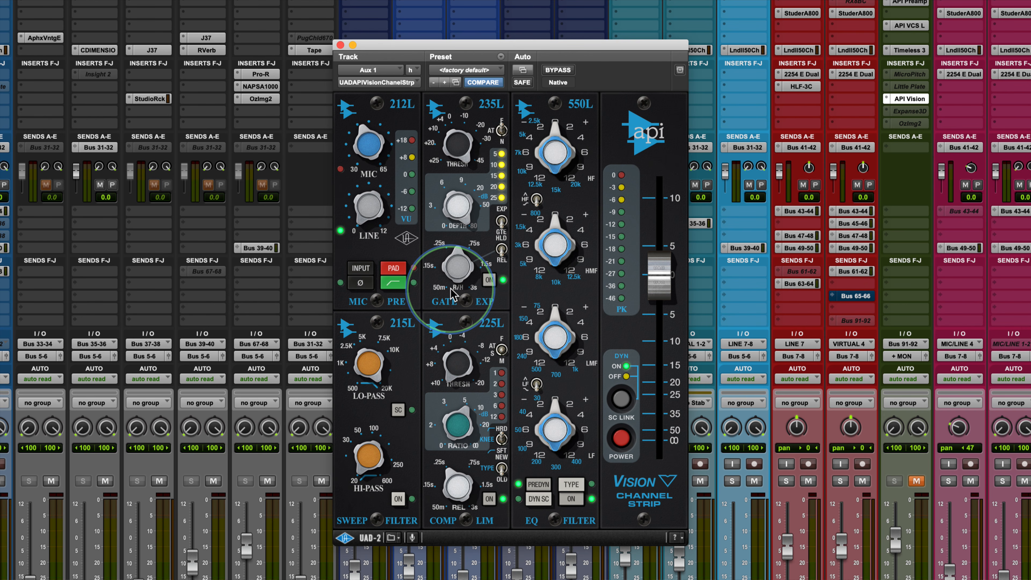
{"action": "left_click", "coordinate": [540, 485]}
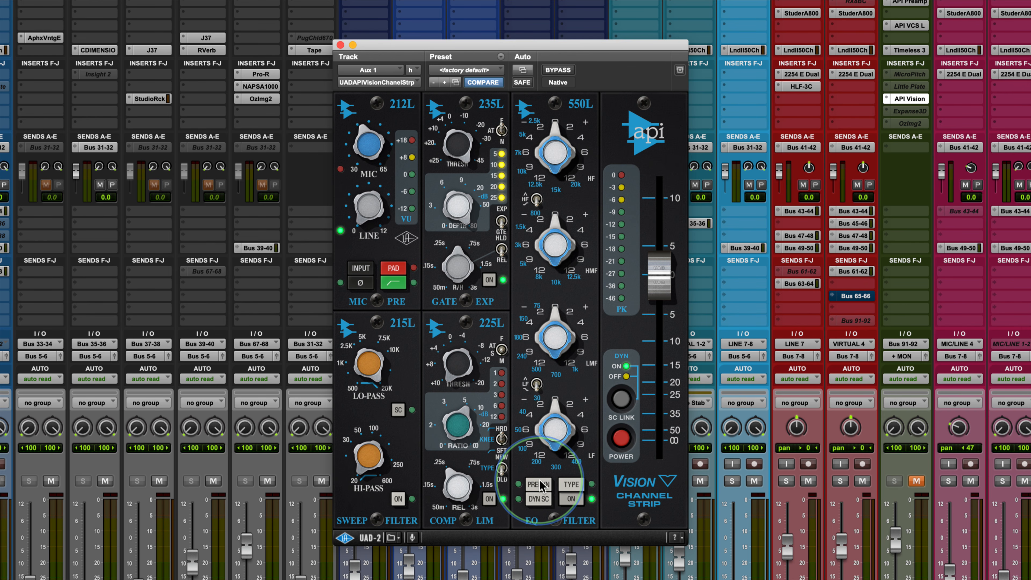
{"action": "left_click", "coordinate": [540, 485]}
Switch the EQ type between the 560L graphic and the 550L, ending on the 550L
{"action": "left_click", "coordinate": [571, 484]}
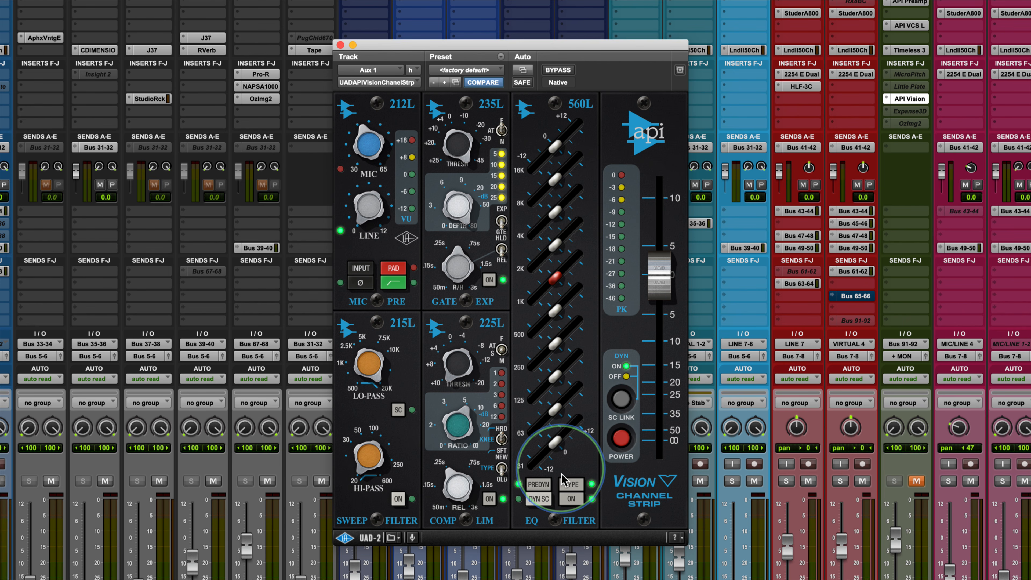
{"action": "left_click", "coordinate": [571, 484]}
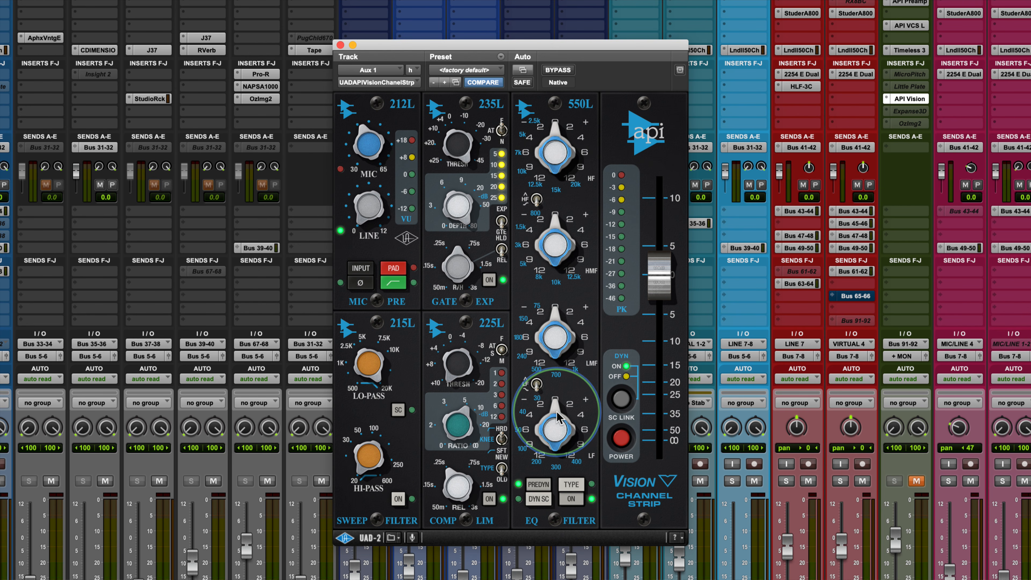
{"action": "left_click", "coordinate": [571, 485]}
{"action": "left_click", "coordinate": [572, 485]}
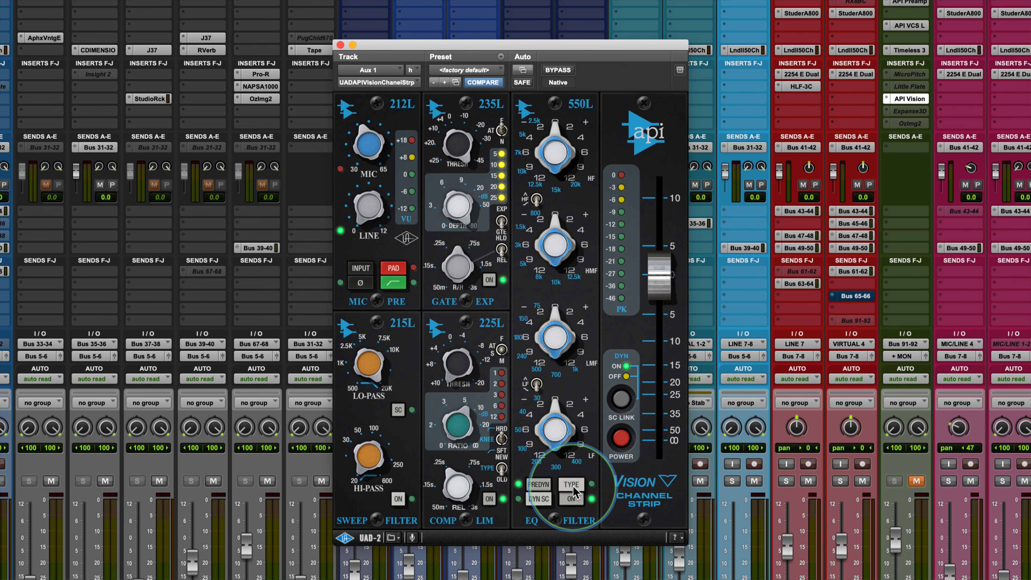
Toggle the EQ's dynamics sidechain routing and switch off the 215L sweep filter
{"action": "left_click", "coordinate": [546, 501]}
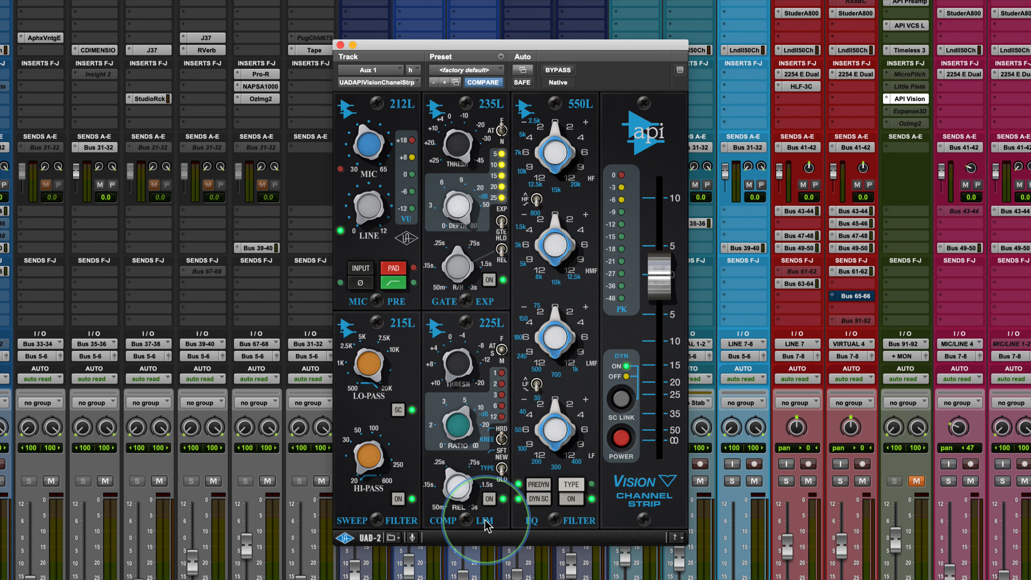
{"action": "left_click", "coordinate": [399, 498]}
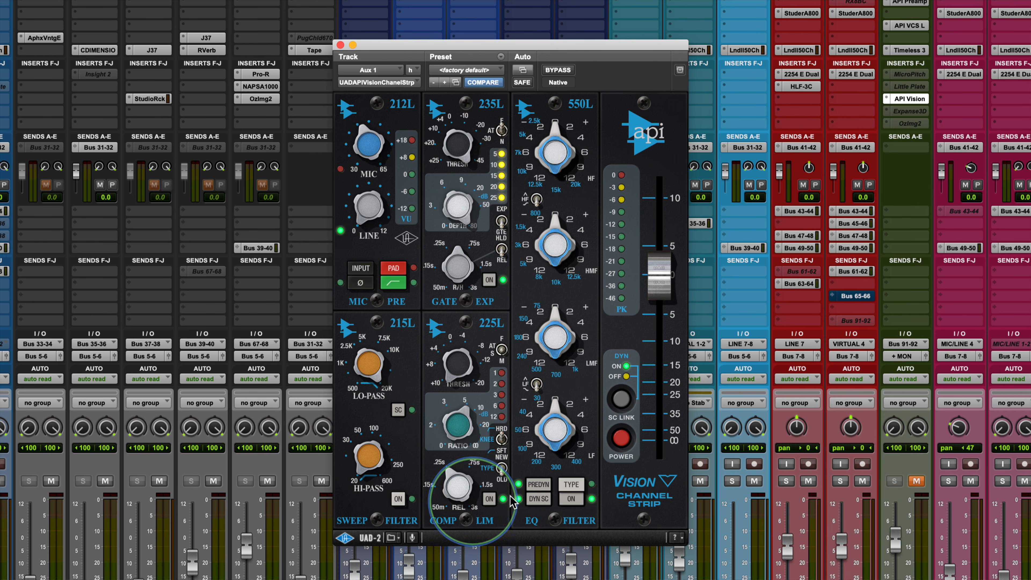
Try the EQ's DYN SC routing before returning to PREDYN, and compare the 560L type with the 550L, ending on the 550L
{"action": "left_click", "coordinate": [538, 487]}
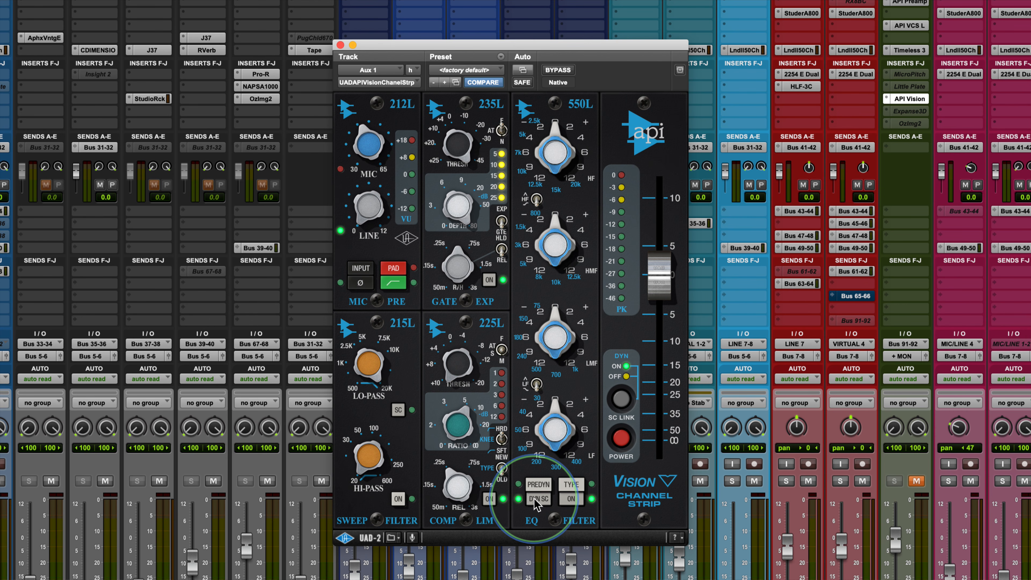
{"action": "left_click", "coordinate": [538, 485]}
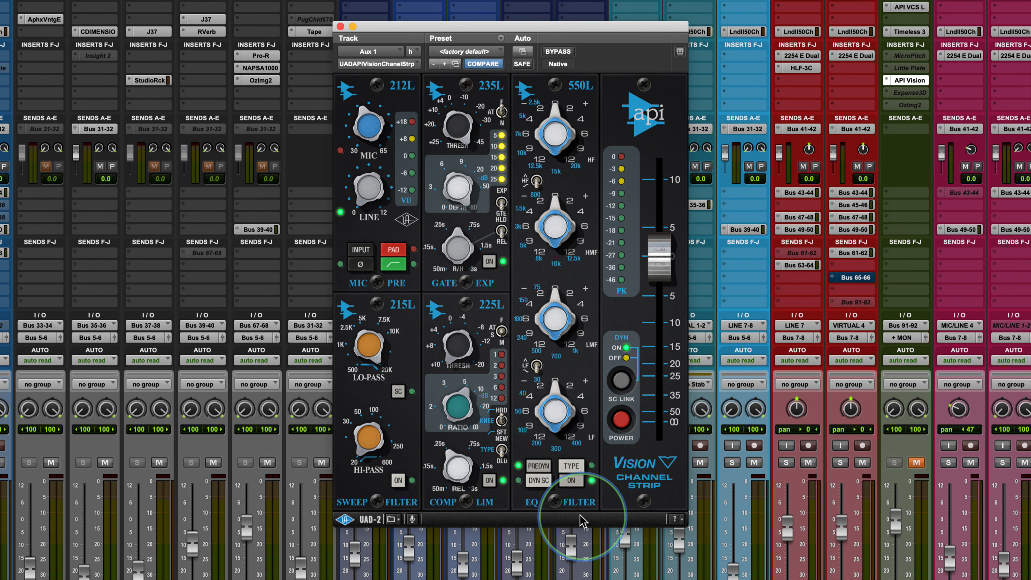
{"action": "left_click", "coordinate": [571, 484]}
{"action": "left_click", "coordinate": [572, 467]}
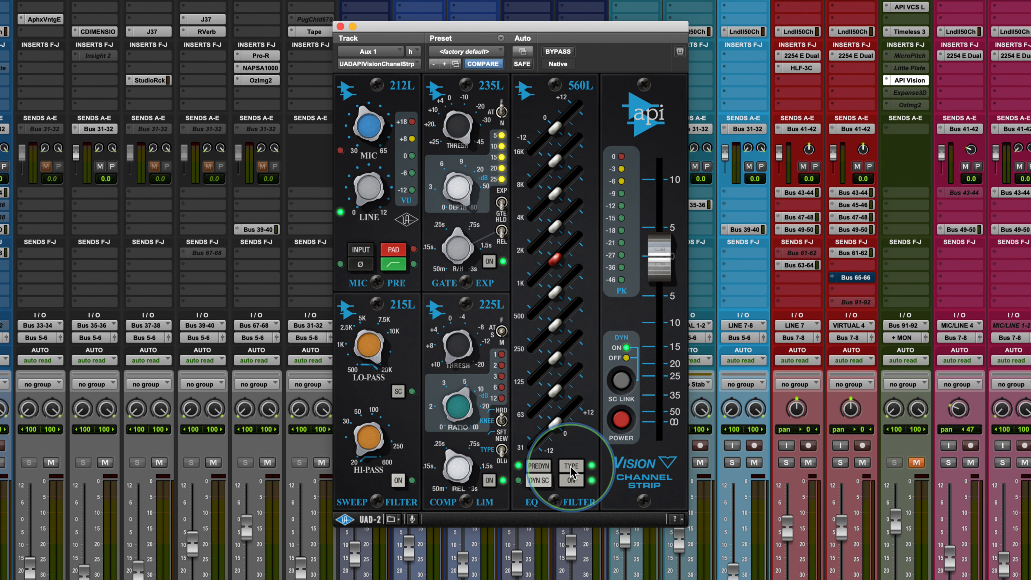
{"action": "left_click", "coordinate": [572, 467]}
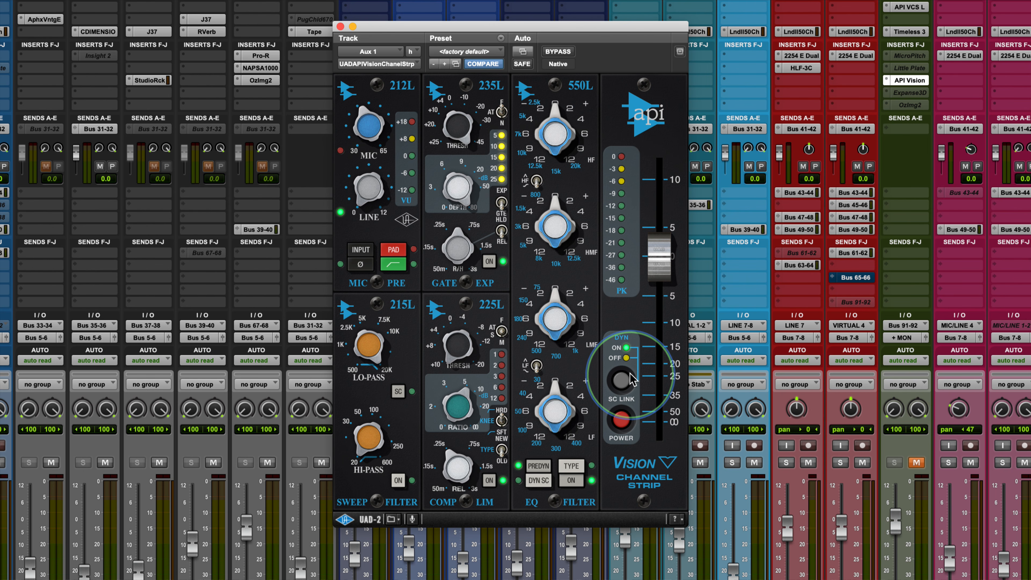
Toggle the channel strip's dynamics on and off with the DYN control, leaving them off
{"action": "left_click", "coordinate": [621, 382]}
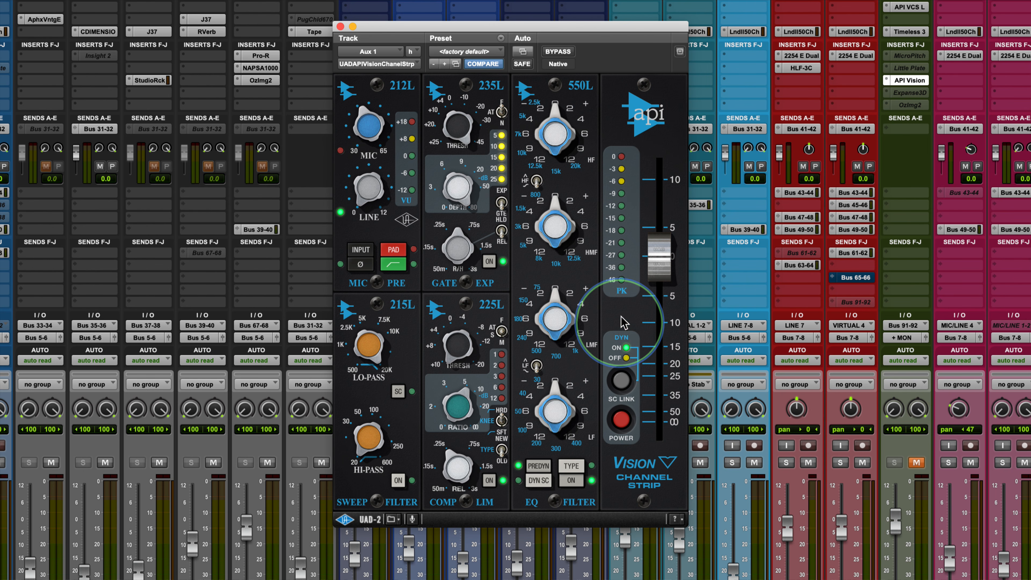
{"action": "left_click", "coordinate": [621, 382]}
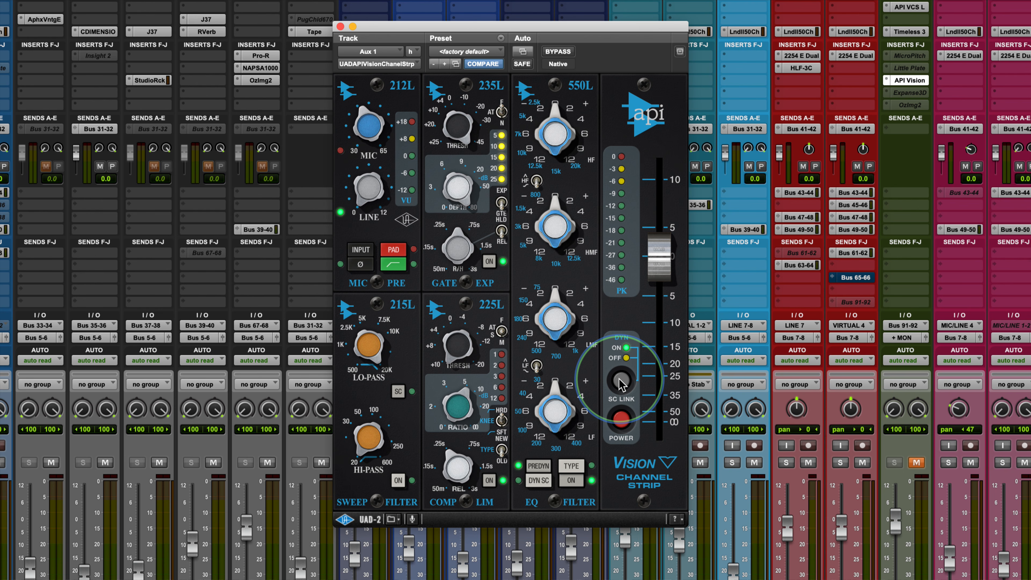
{"action": "left_click", "coordinate": [621, 381]}
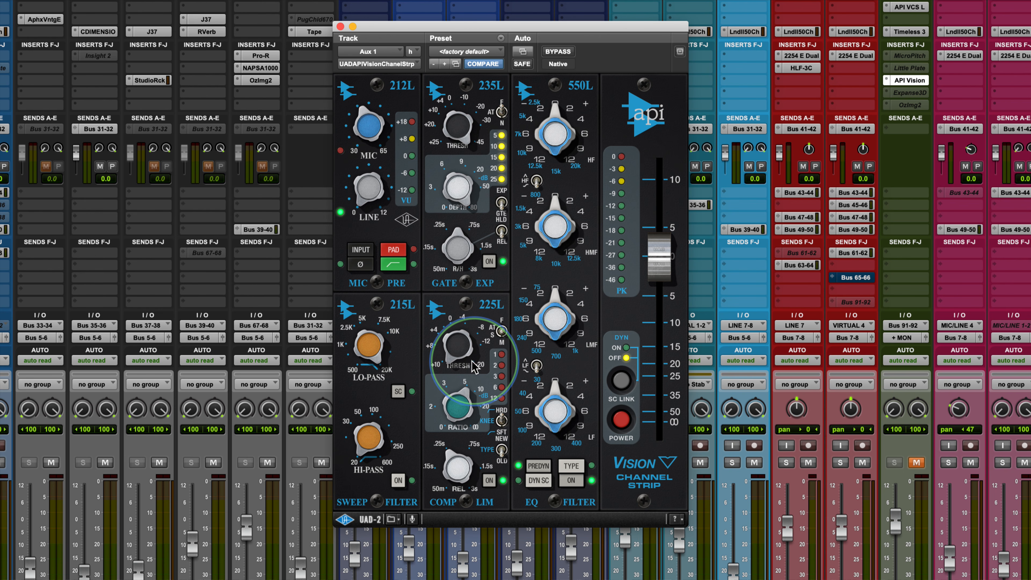
{"action": "left_click", "coordinate": [621, 377]}
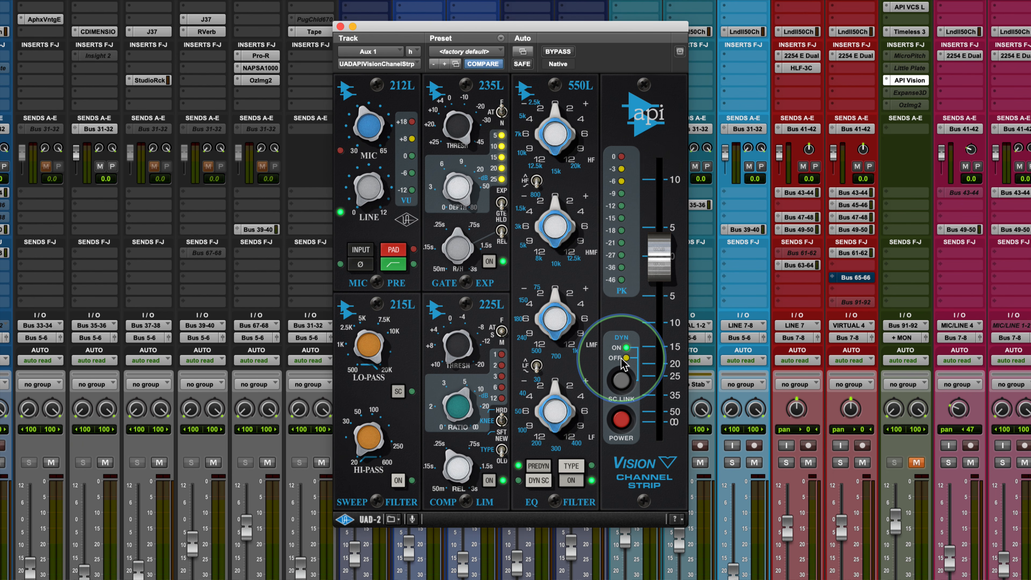
{"action": "left_click", "coordinate": [622, 378]}
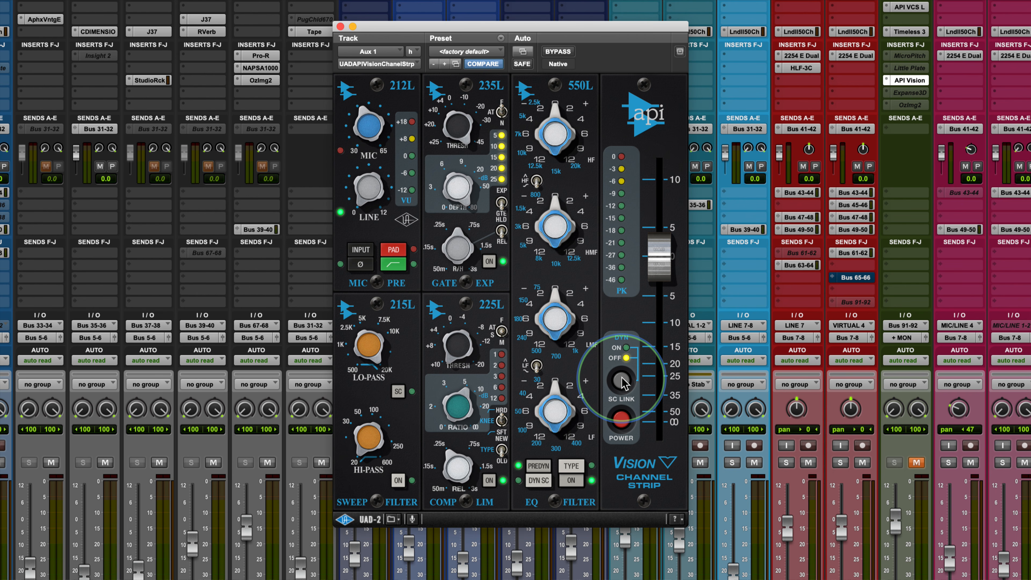
{"action": "left_click", "coordinate": [621, 422]}
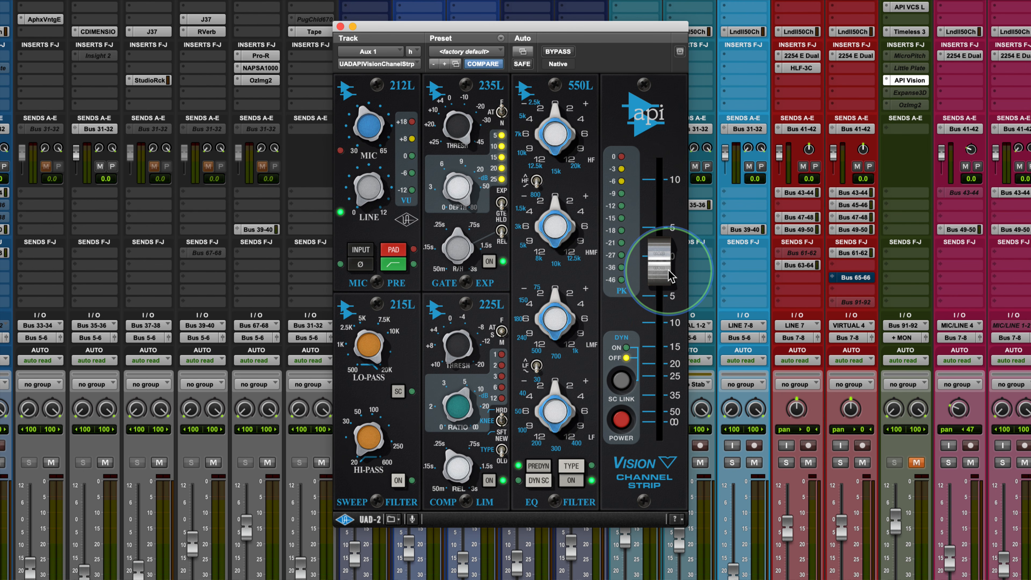
Nudge the channel strip's output fader around 0 and switch to the Plugin of the Week presentation slide
{"action": "left_click_drag", "start_coordinate": [669, 266], "coordinate": [668, 269]}
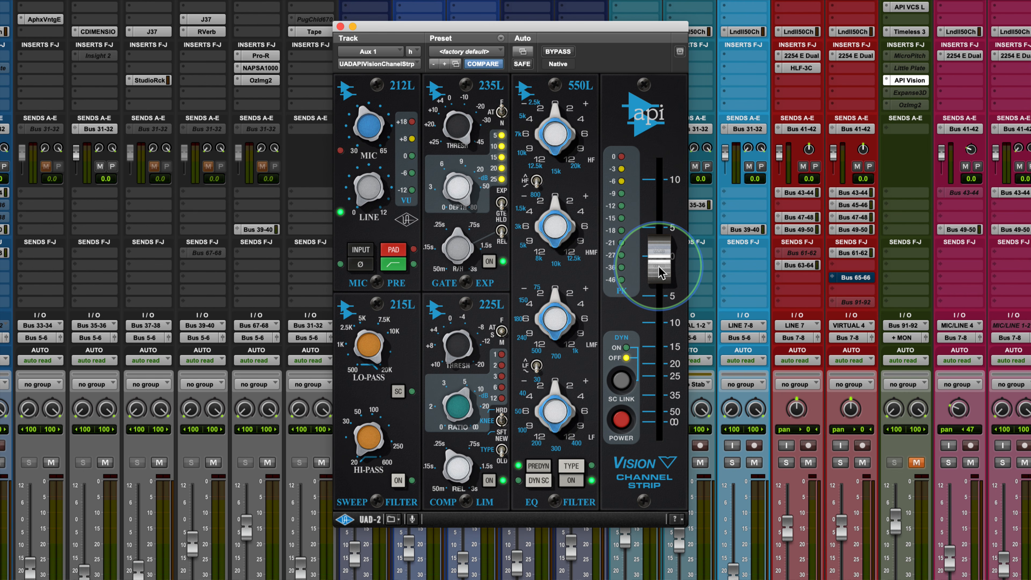
{"action": "left_click_drag", "start_coordinate": [660, 266], "coordinate": [659, 264]}
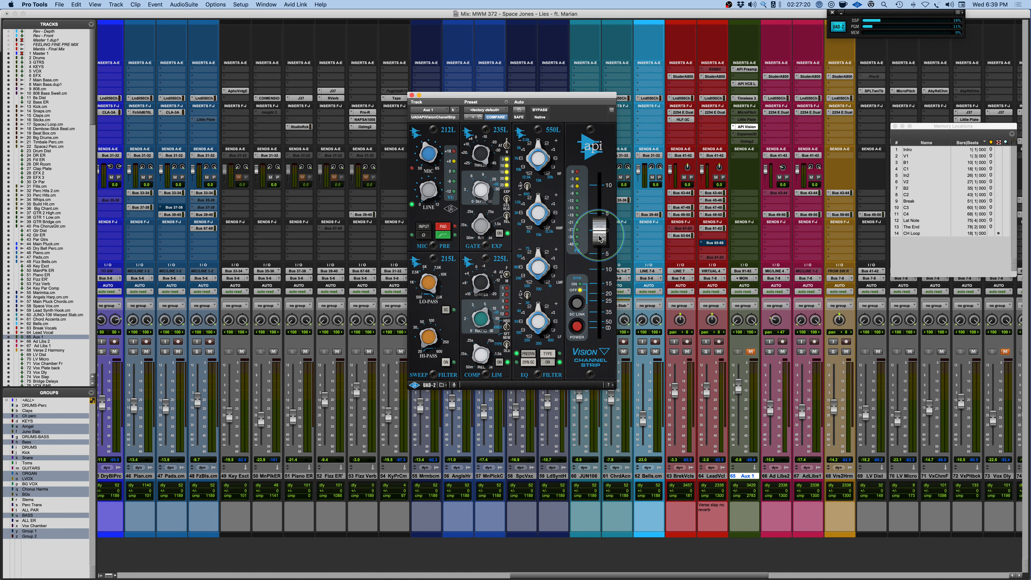
{"action": "key", "text": "super+Tab"}
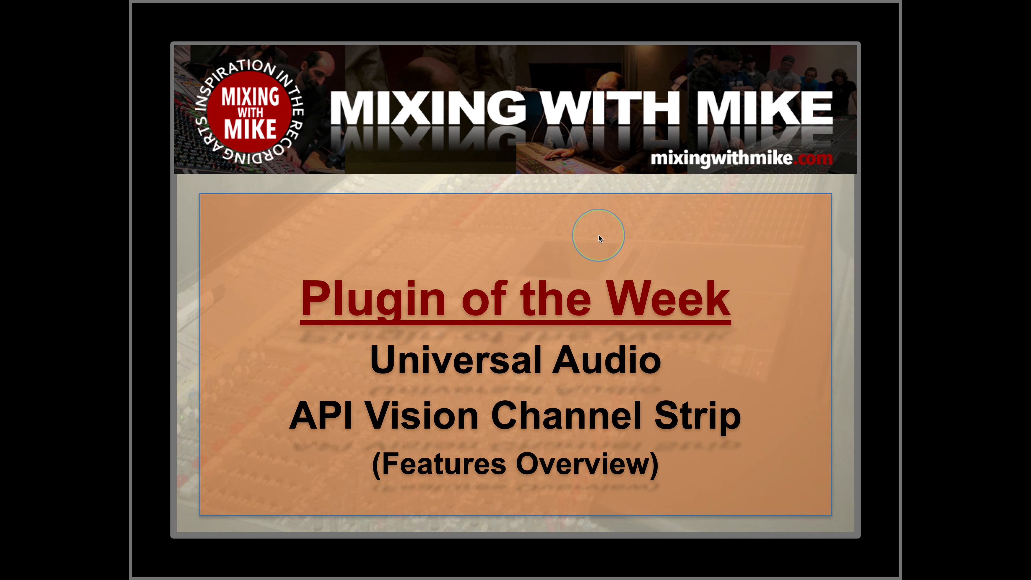